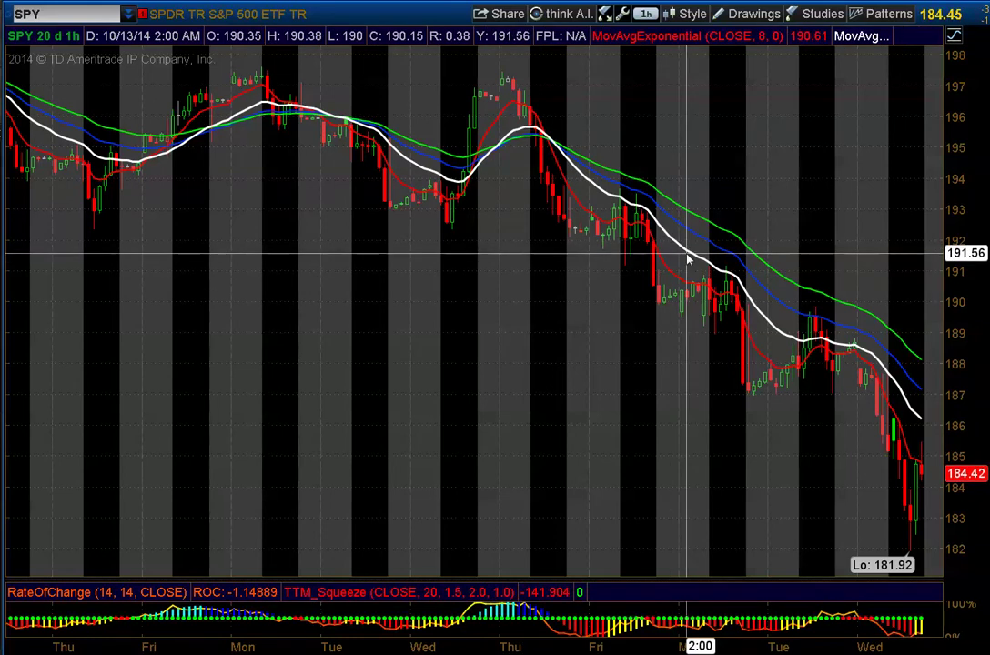
# Inspect the length settings of the white, blue and green exponential moving averages on the SPY hourly chart.
pyautogui.rightClick(688, 260)
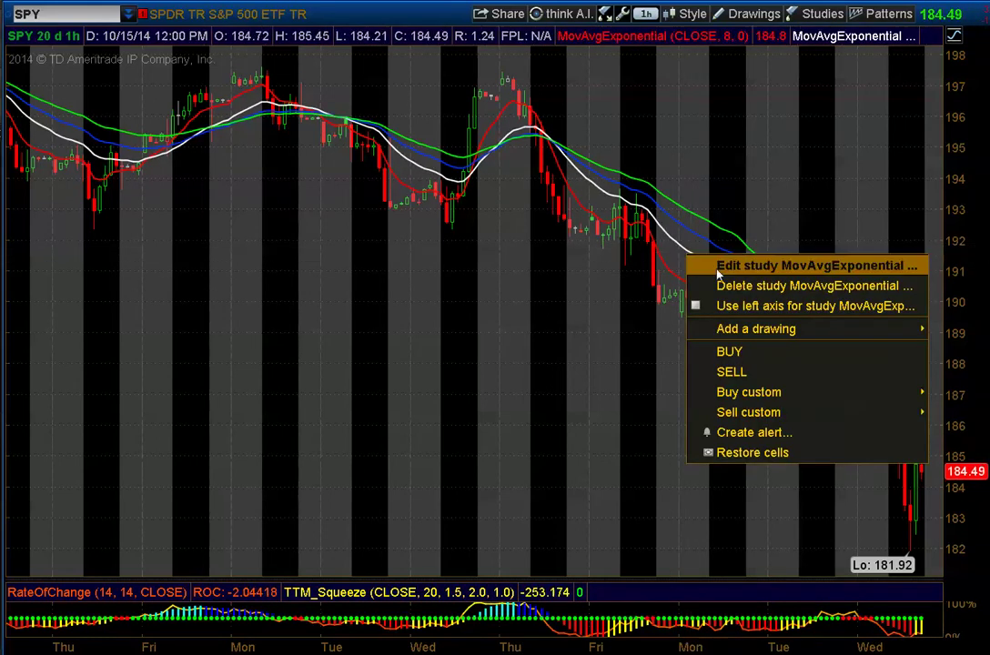
pyautogui.click(719, 265)
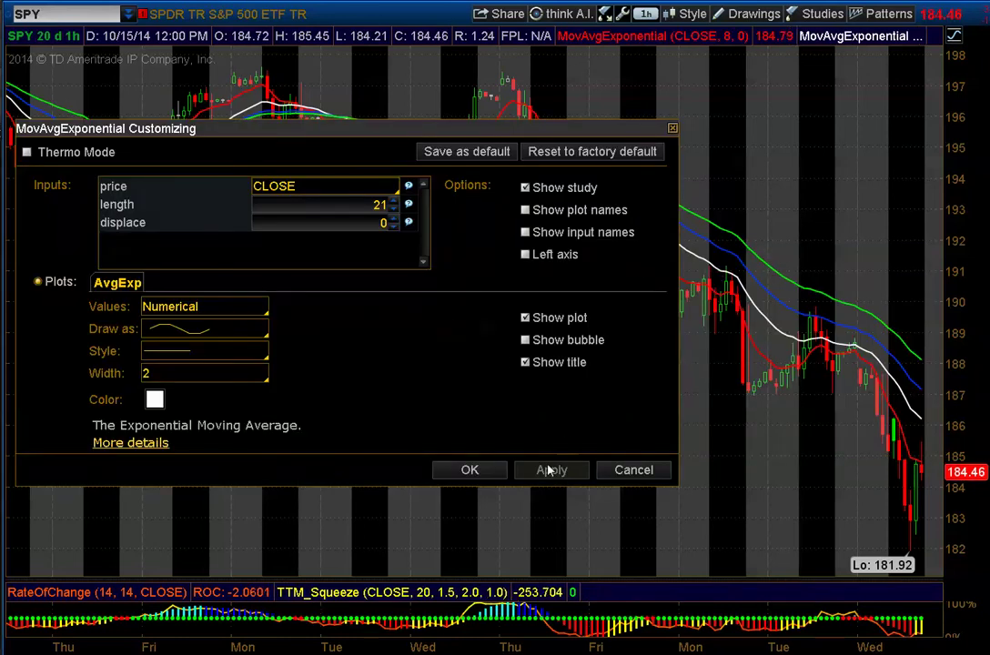
pyautogui.click(474, 469)
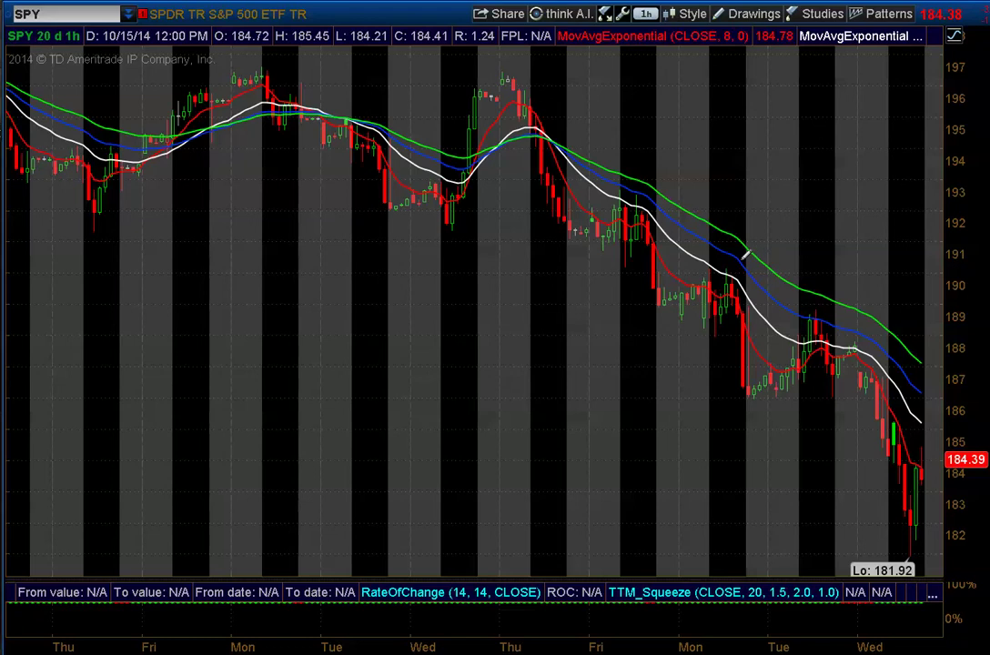
pyautogui.rightClick(742, 263)
pyautogui.click(767, 273)
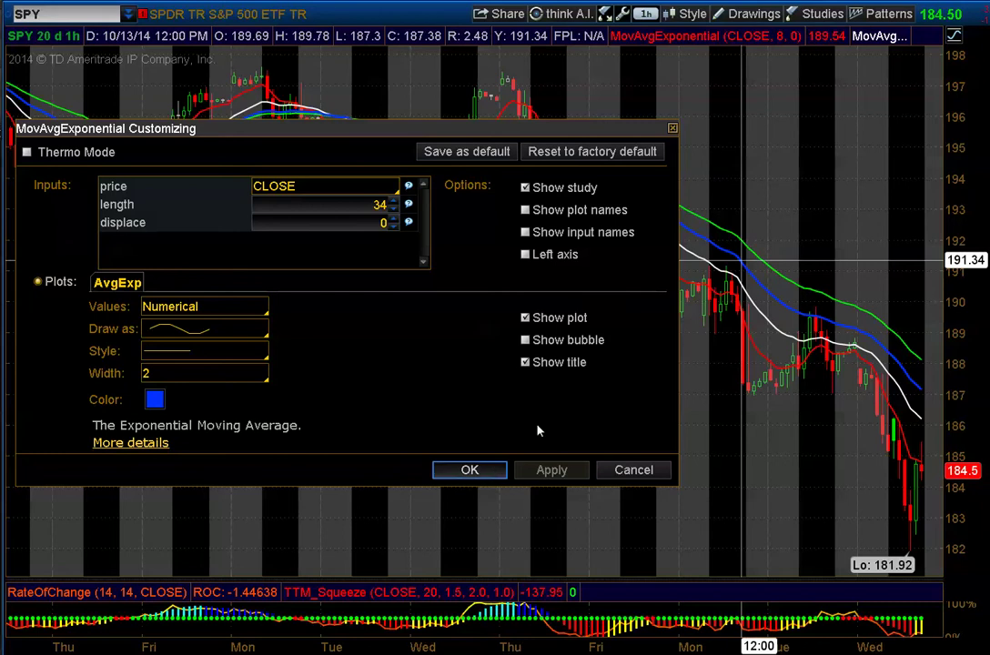
pyautogui.click(487, 471)
pyautogui.rightClick(778, 280)
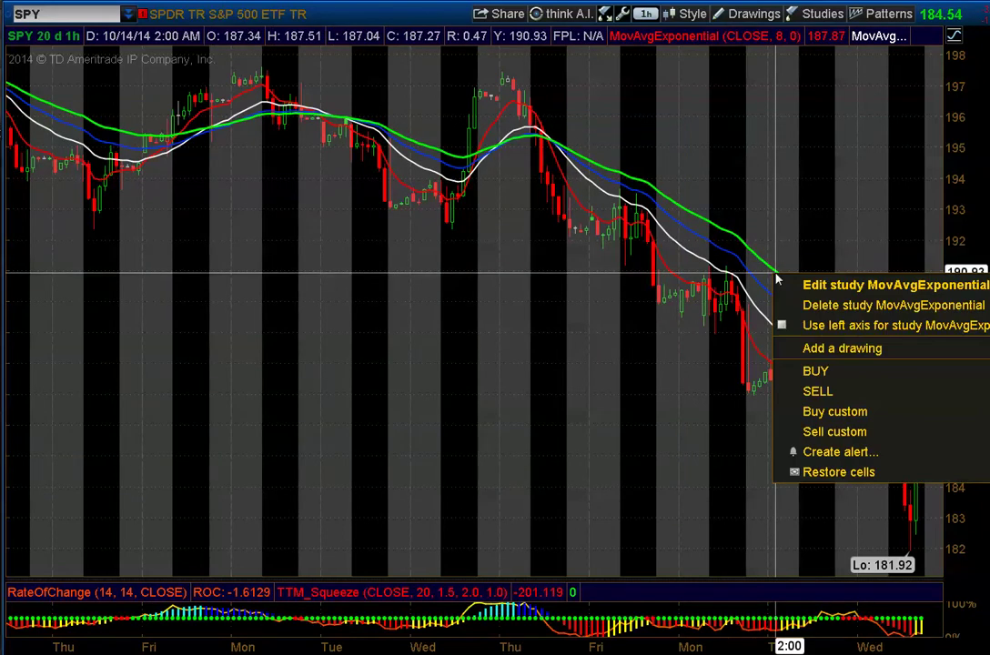
pyautogui.click(814, 286)
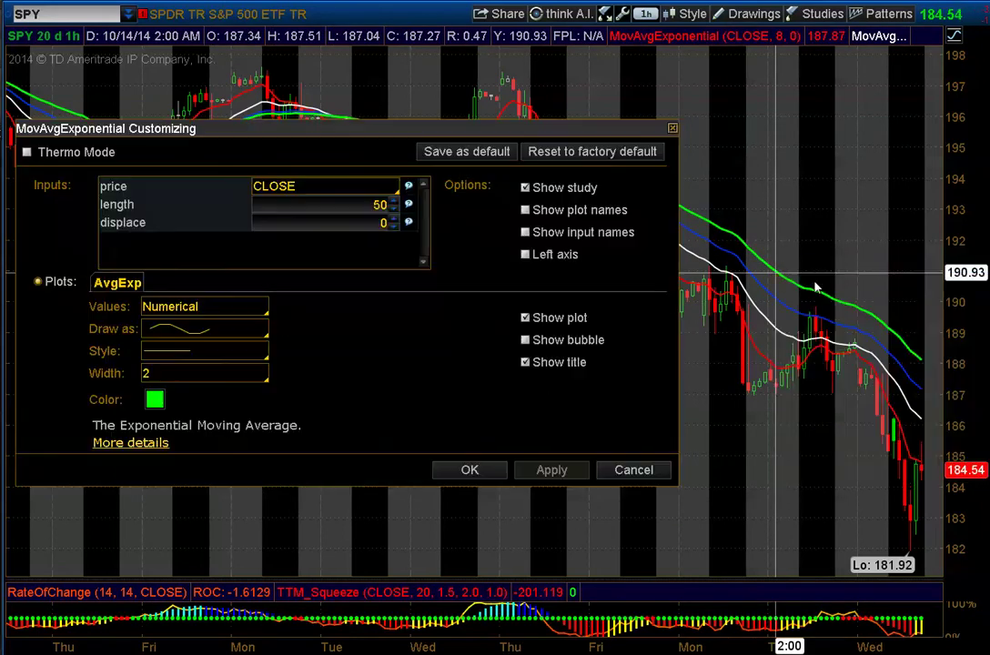
pyautogui.click(497, 467)
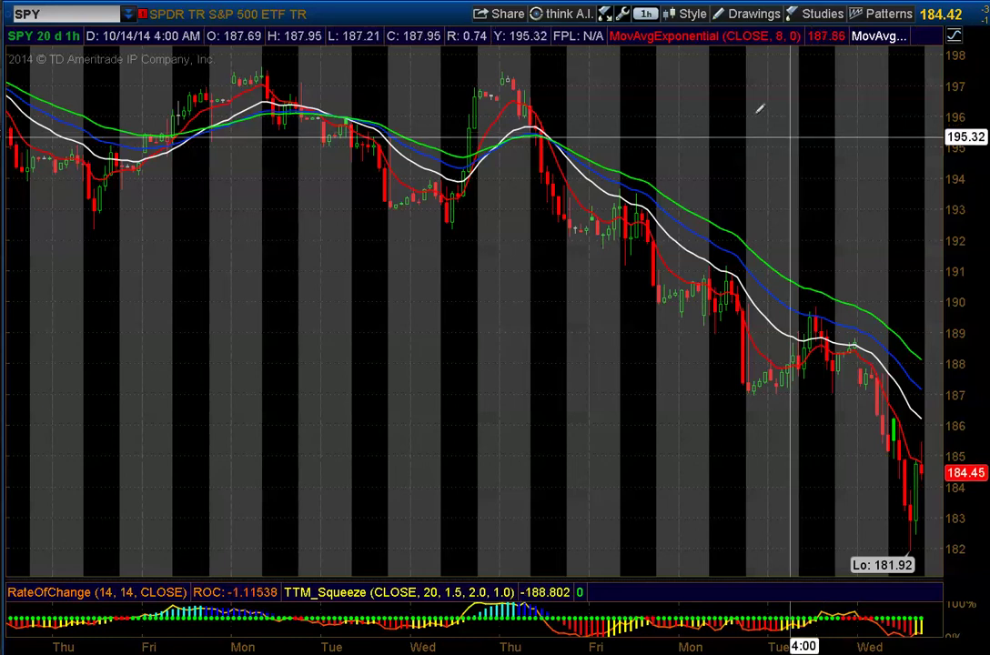
pyautogui.click(504, 72)
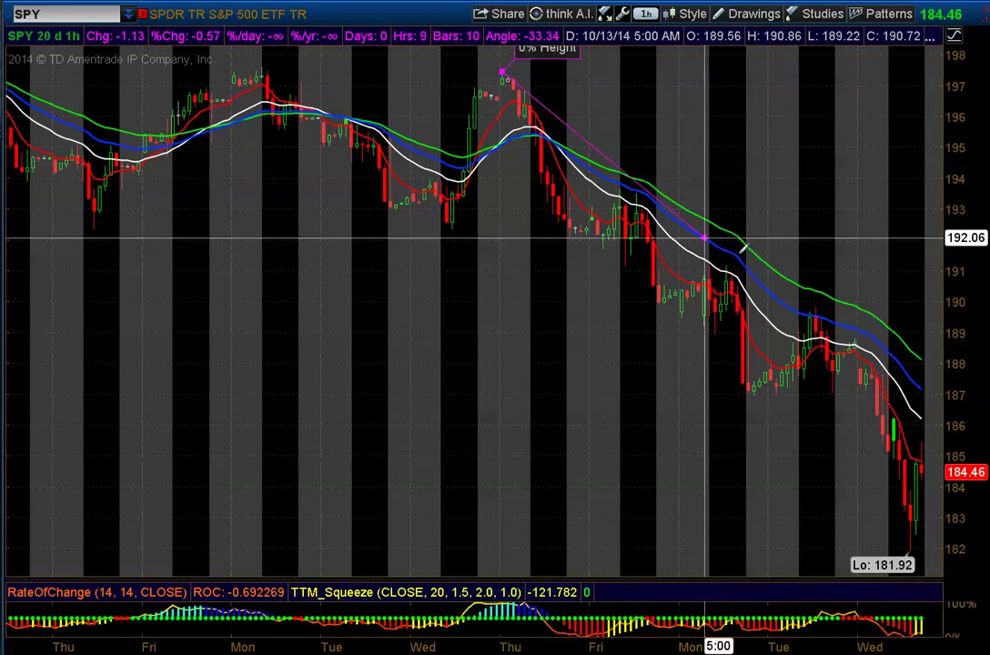
pyautogui.click(919, 388)
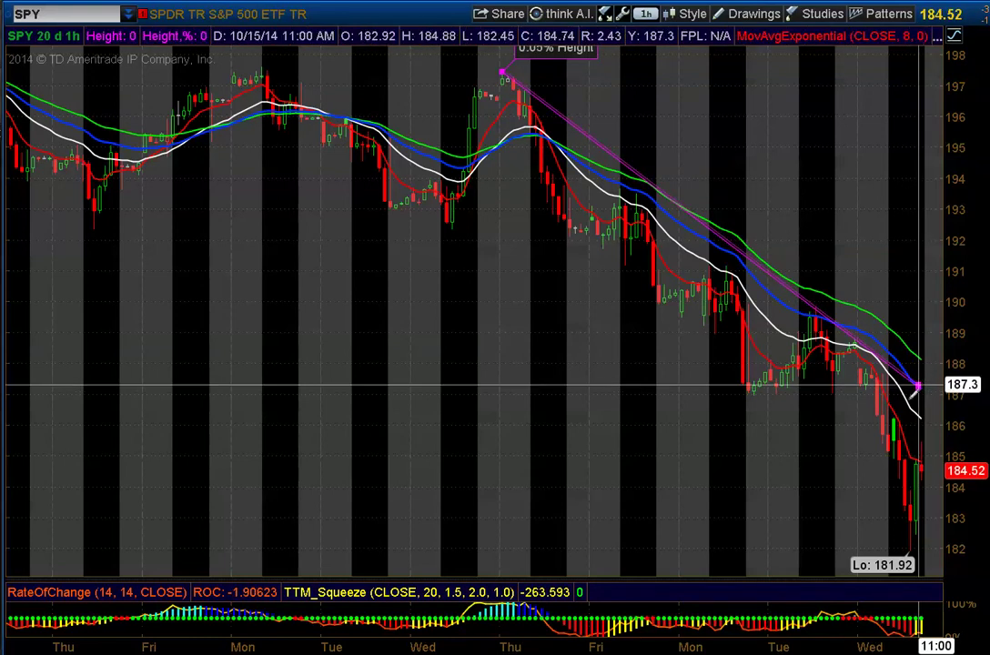
pyautogui.press('Escape')
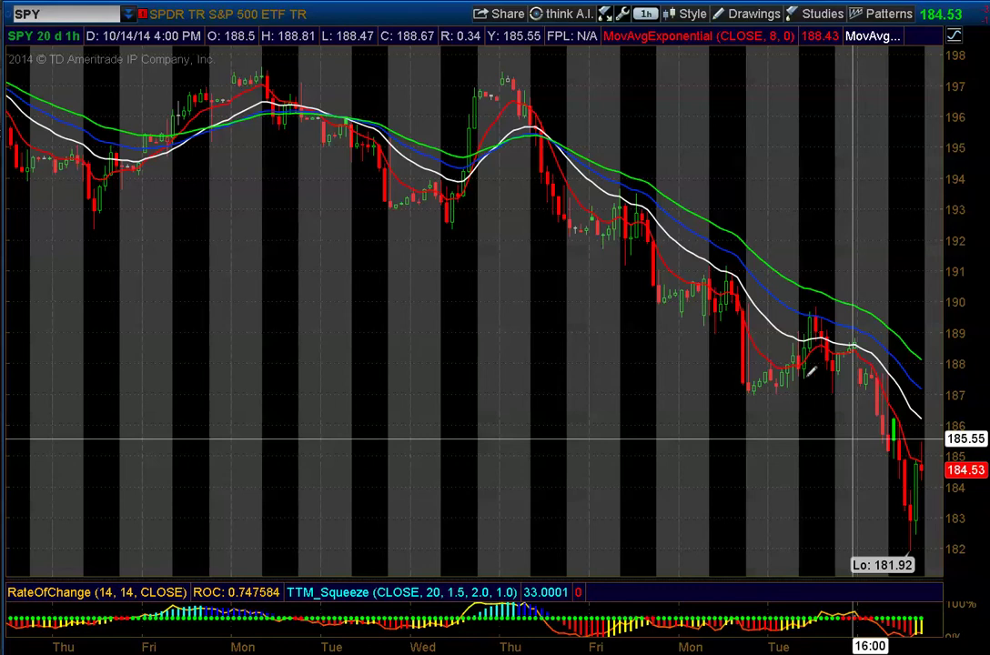
# Draw a descending channel from Thursday's high to about 187.3 at the latest Wednesday bar, with its lower boundary passing through about 184.92.
pyautogui.click(502, 70)
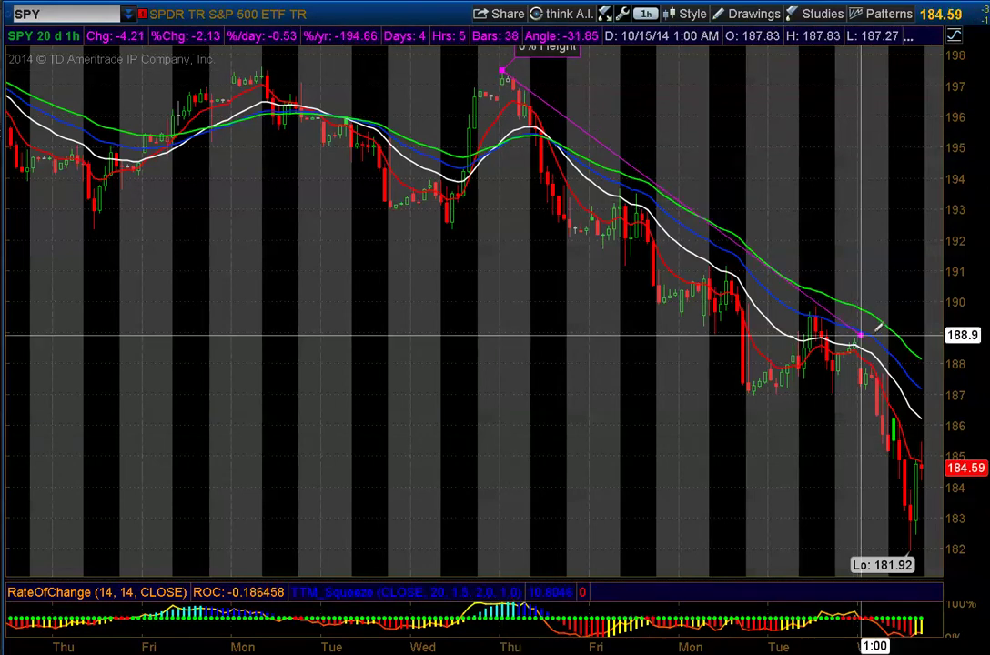
pyautogui.click(922, 387)
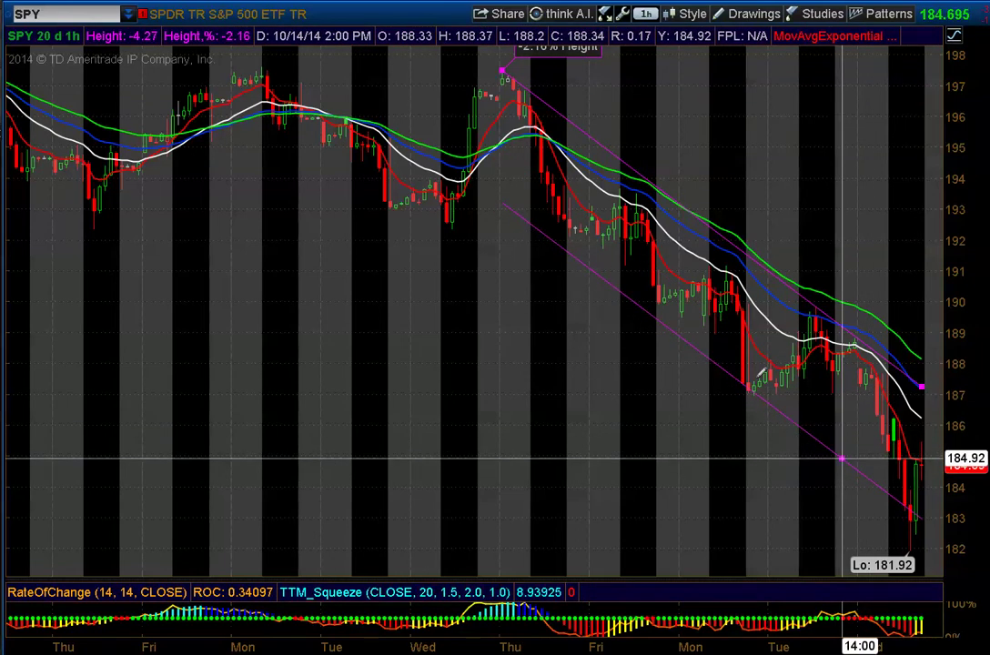
pyautogui.click(841, 459)
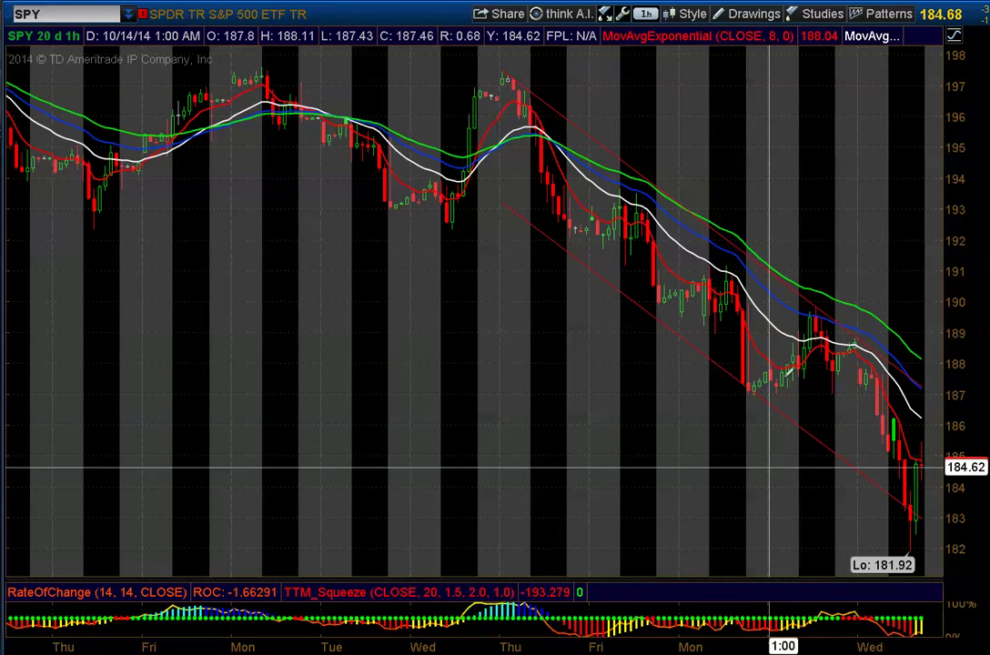
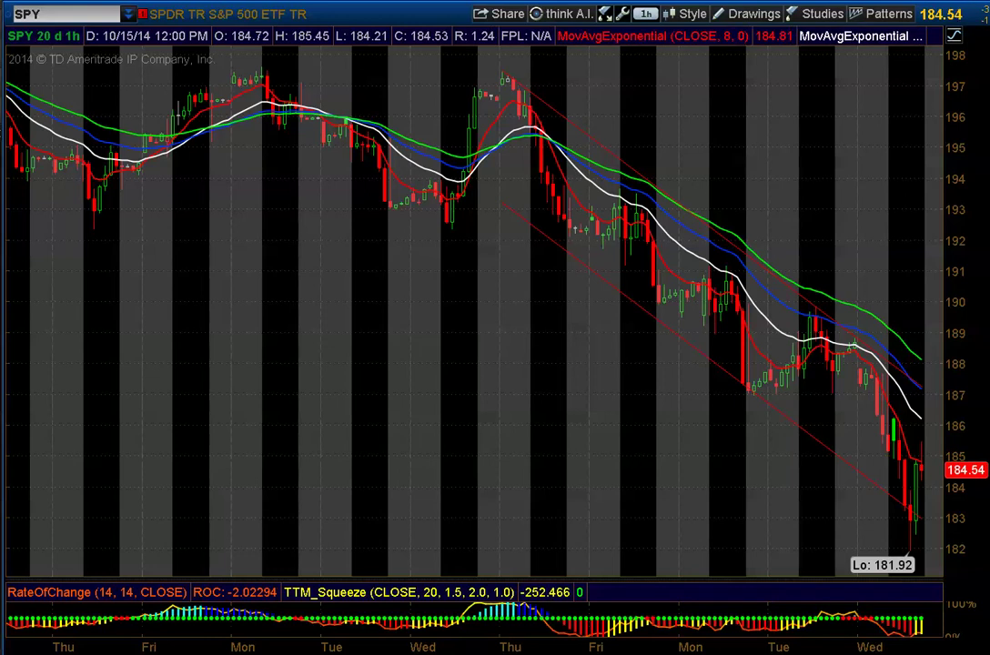
# Switch the SPY chart to the 5 D : 5m timeframe and focus on Wednesday's price action.
pyautogui.click(643, 15)
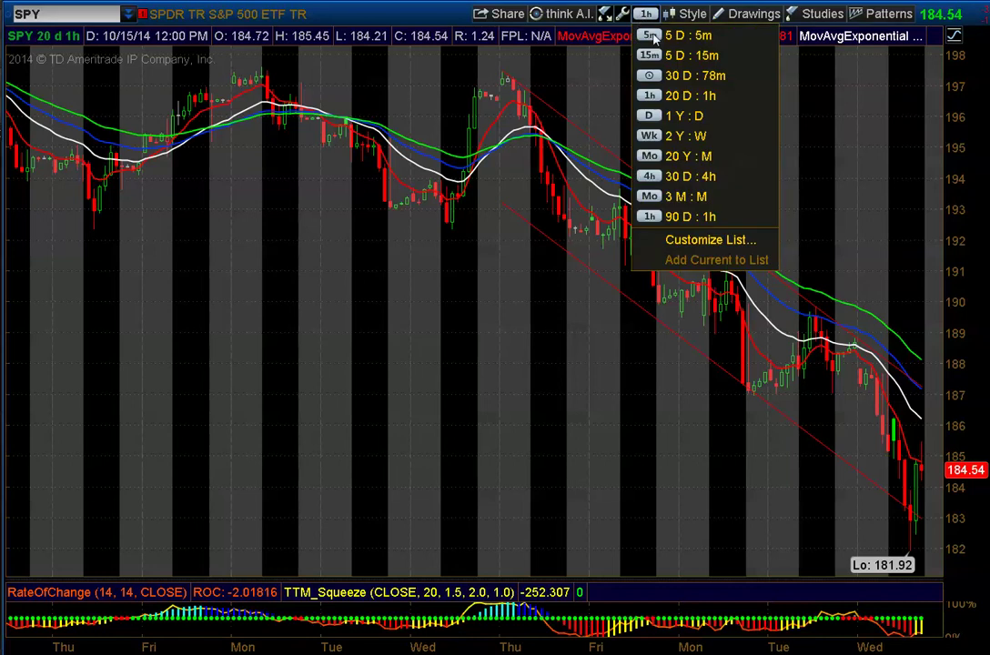
pyautogui.click(654, 36)
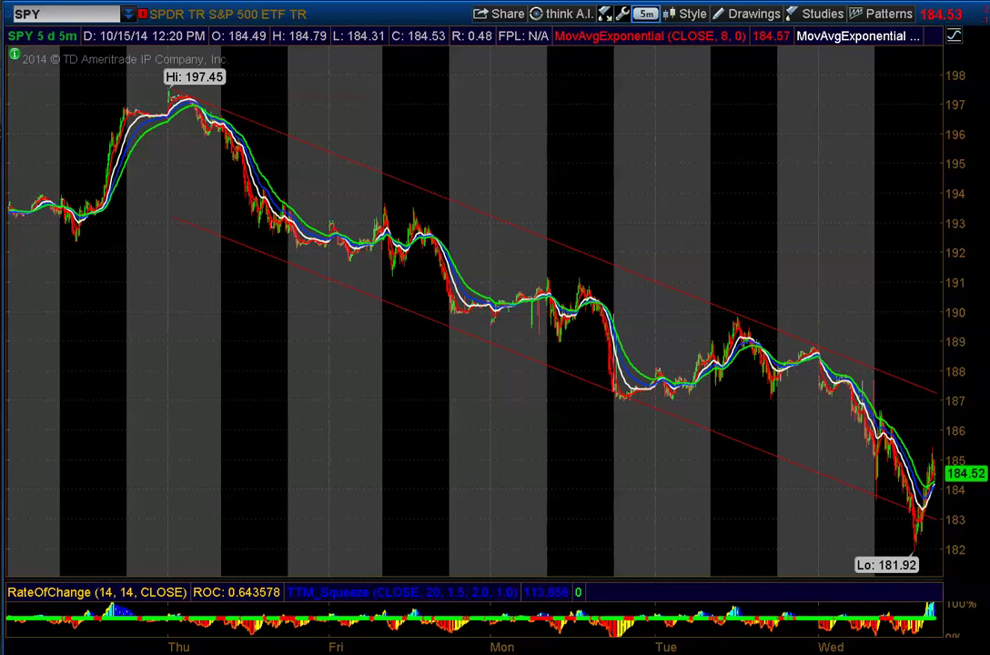
pyautogui.scroll(3, 473, 309)
pyautogui.scroll(3, 473, 310)
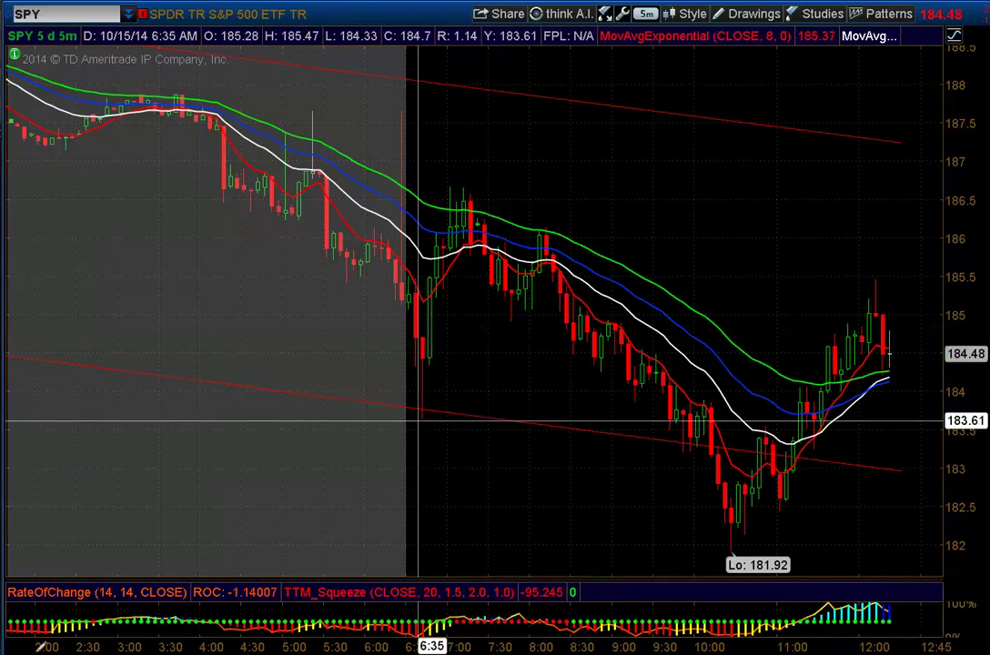
# Place a Price Level drawing at about $183.67, along the low wick near the 6:30 session open.
pyautogui.rightClick(57, 364)
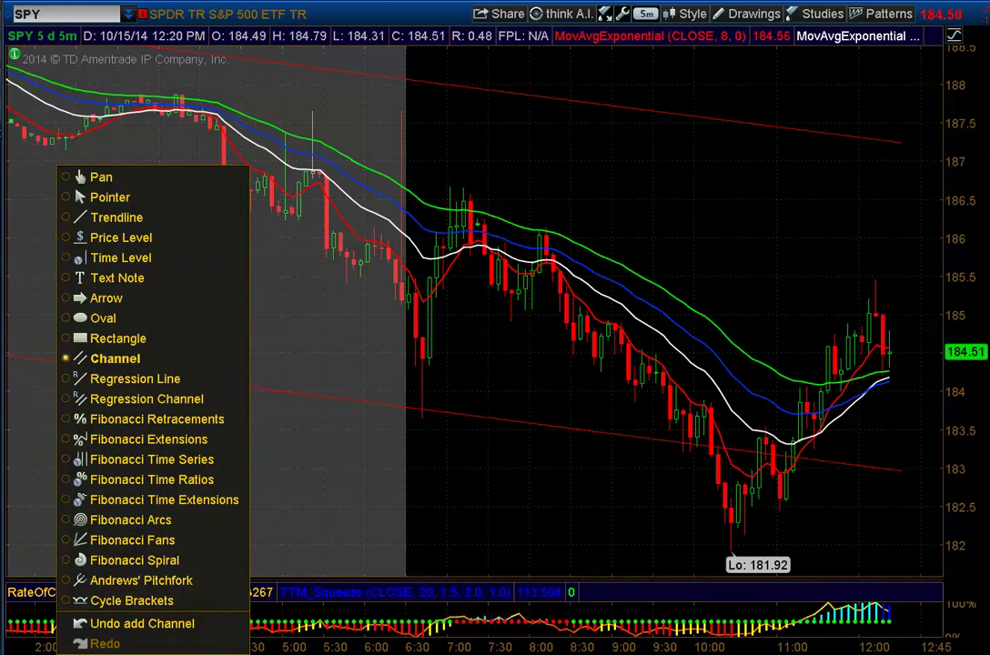
pyautogui.click(69, 235)
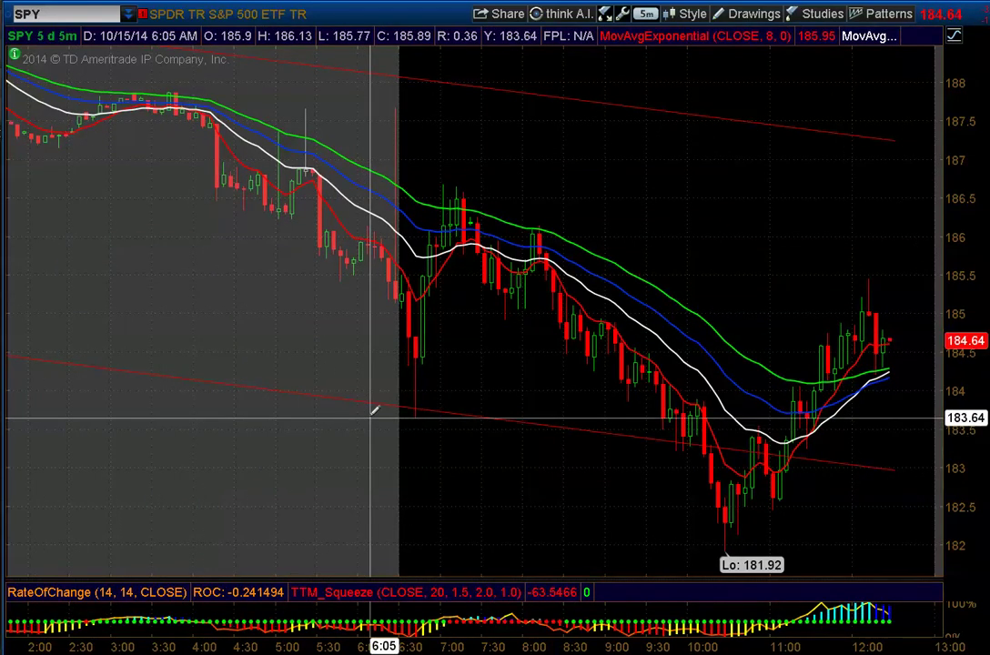
pyautogui.click(372, 415)
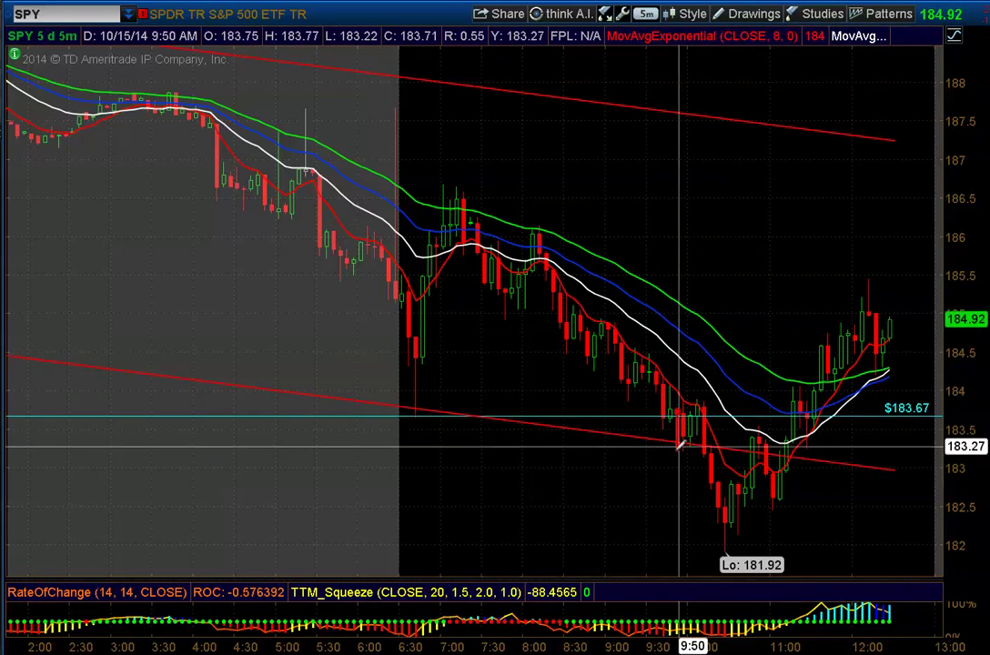
# Draw a Fibonacci retracement from the post-open morning high at about $186.69 down to the day's low at about $181.93.
pyautogui.scroll(1, 680, 443)
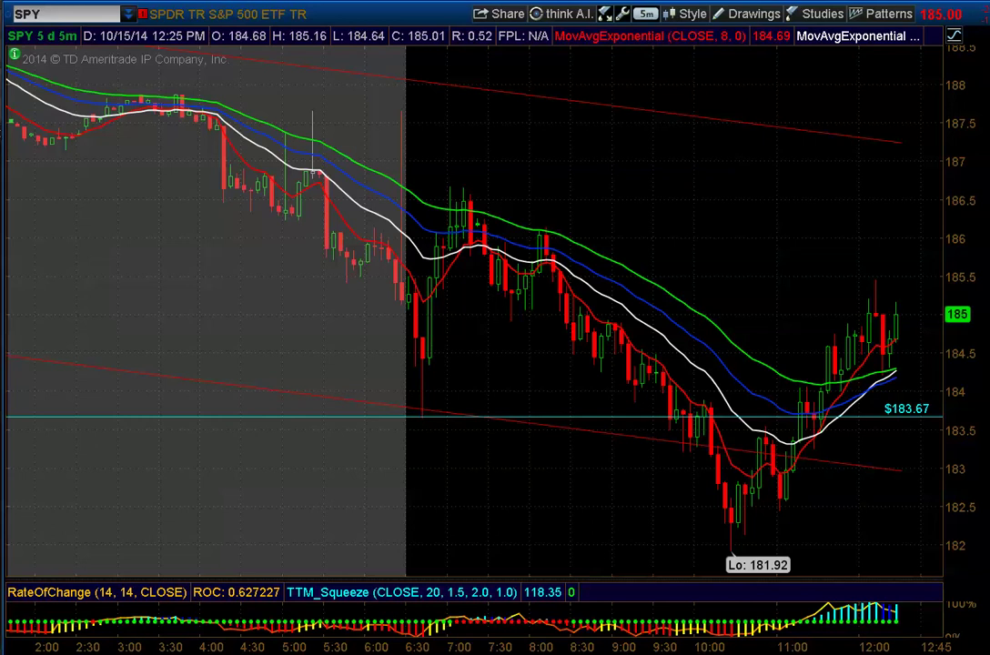
pyautogui.rightClick(58, 170)
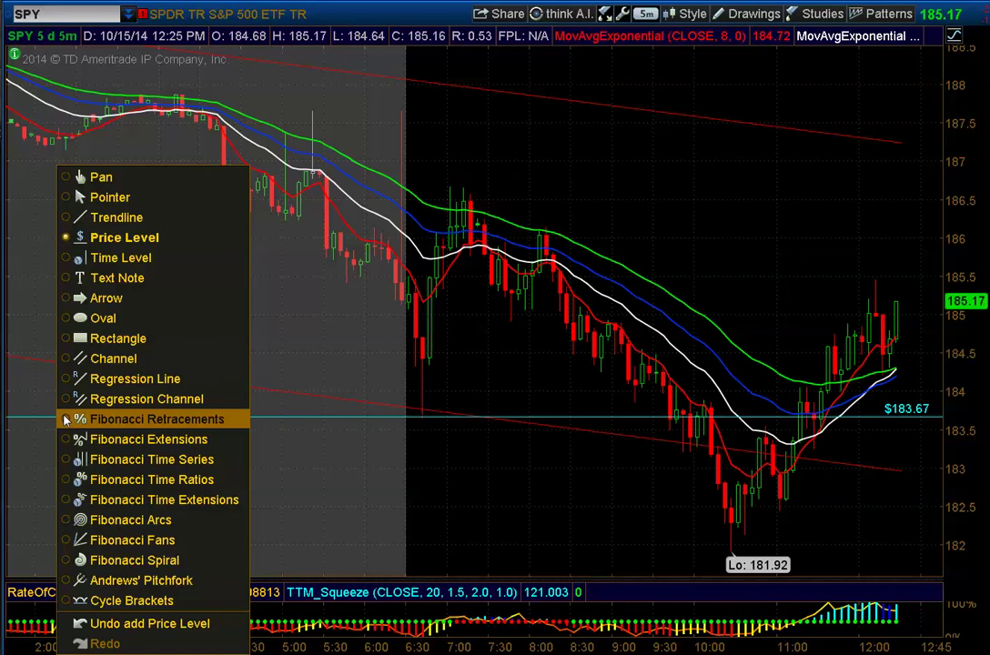
pyautogui.click(66, 419)
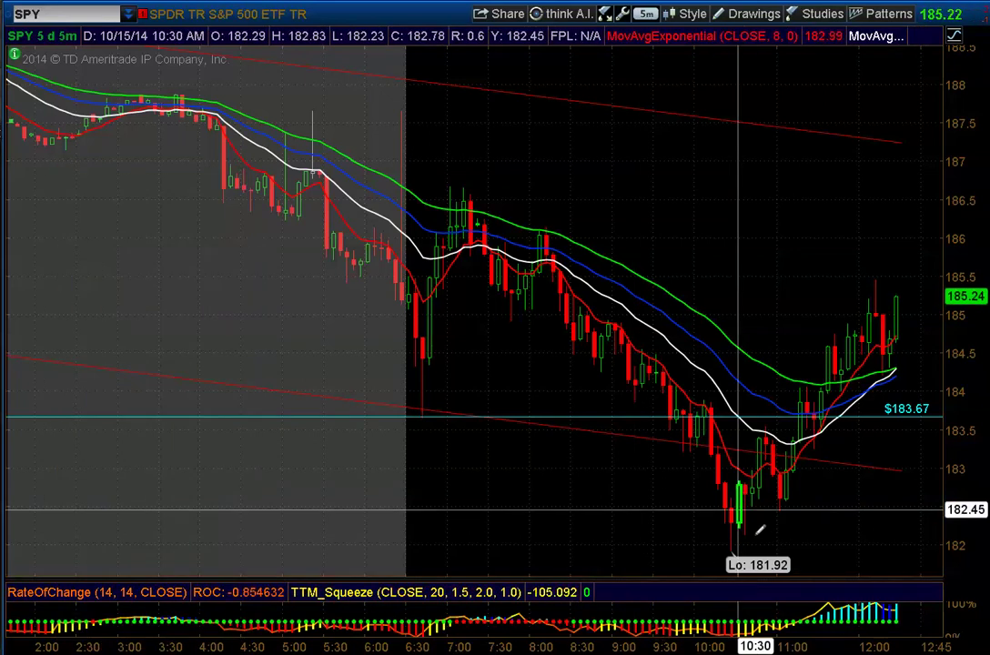
pyautogui.press('Escape')
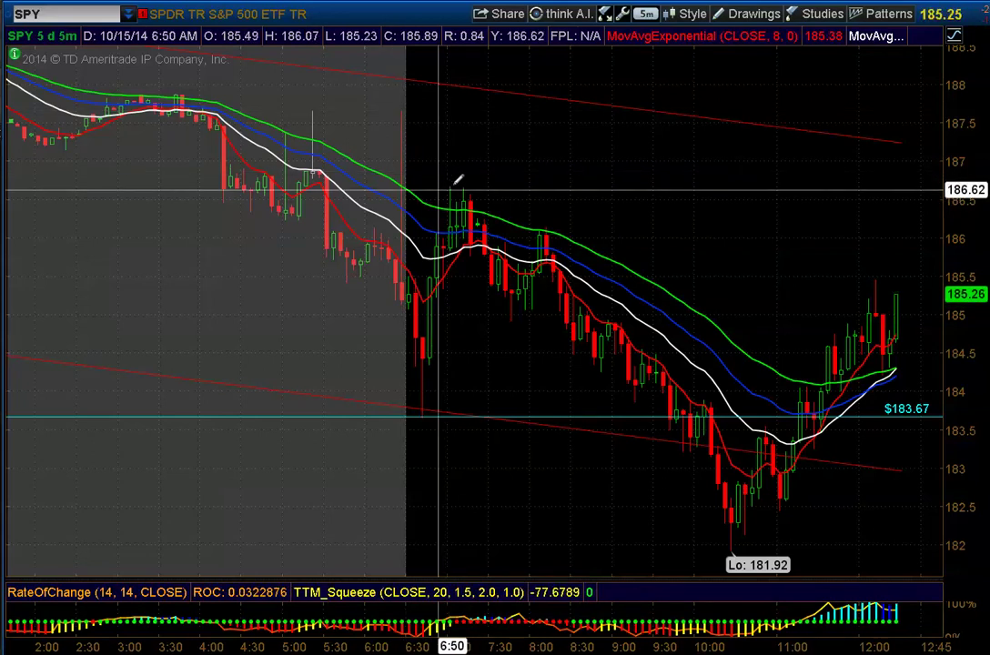
pyautogui.click(453, 184)
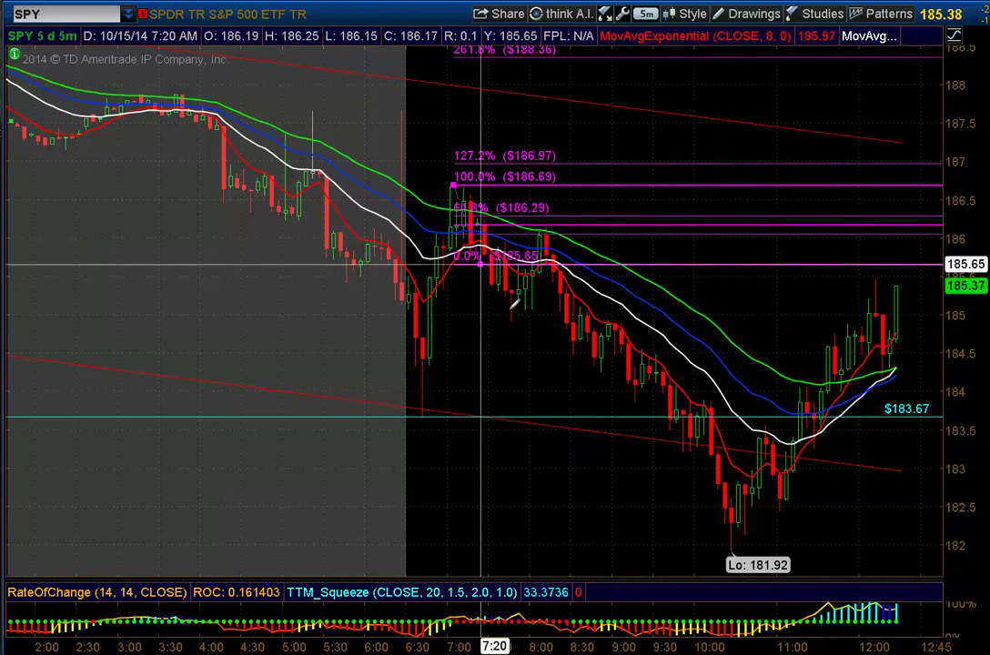
pyautogui.click(569, 396)
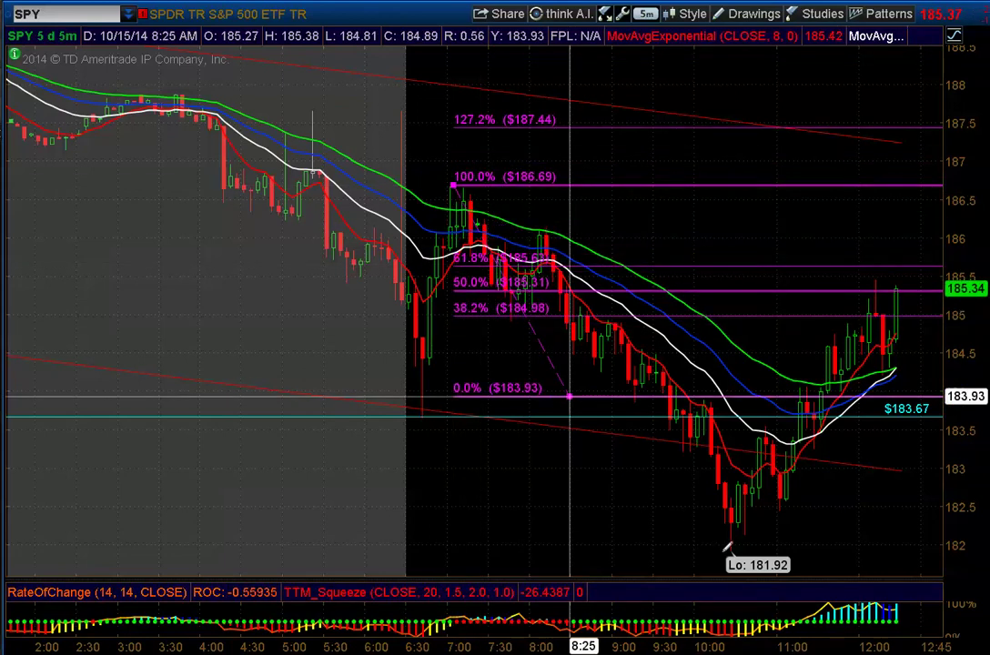
pyautogui.moveTo(570, 396)
pyautogui.mouseDown()
pyautogui.moveTo(752, 553)
pyautogui.moveTo(727, 550)
pyautogui.mouseUp()
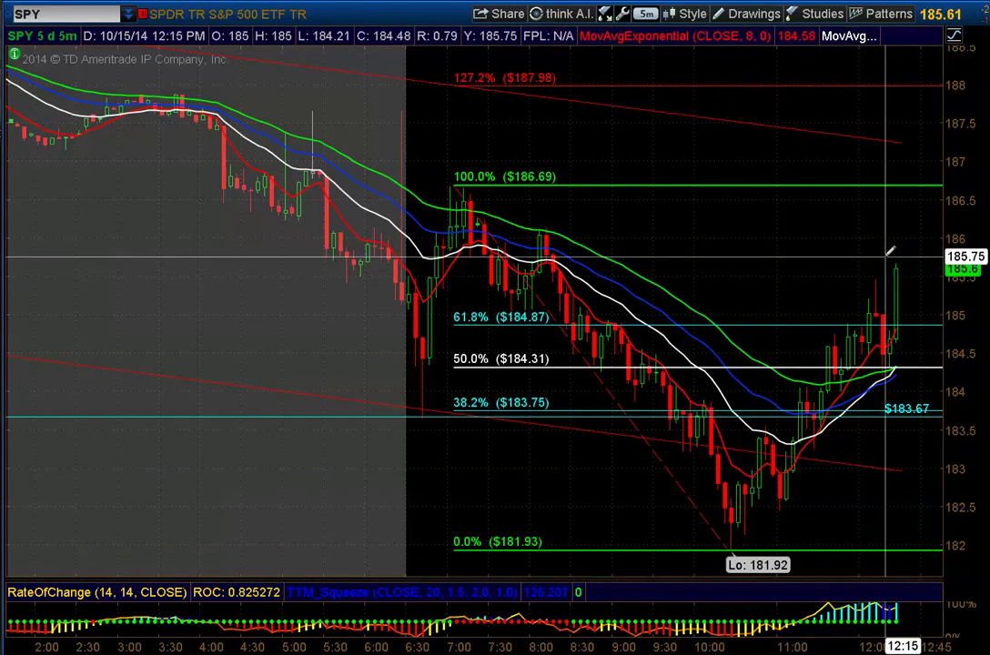
# Replace the Fibonacci retracement with one from the pre-market high at about $187.86 down to the day's low at about $181.92.
pyautogui.rightClick(748, 175)
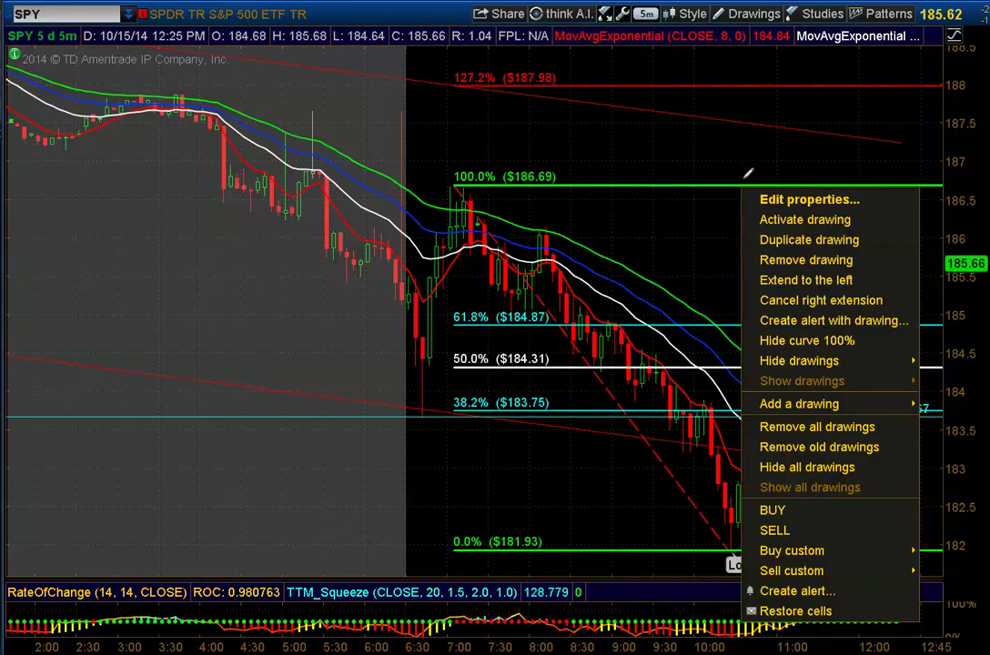
pyautogui.click(785, 261)
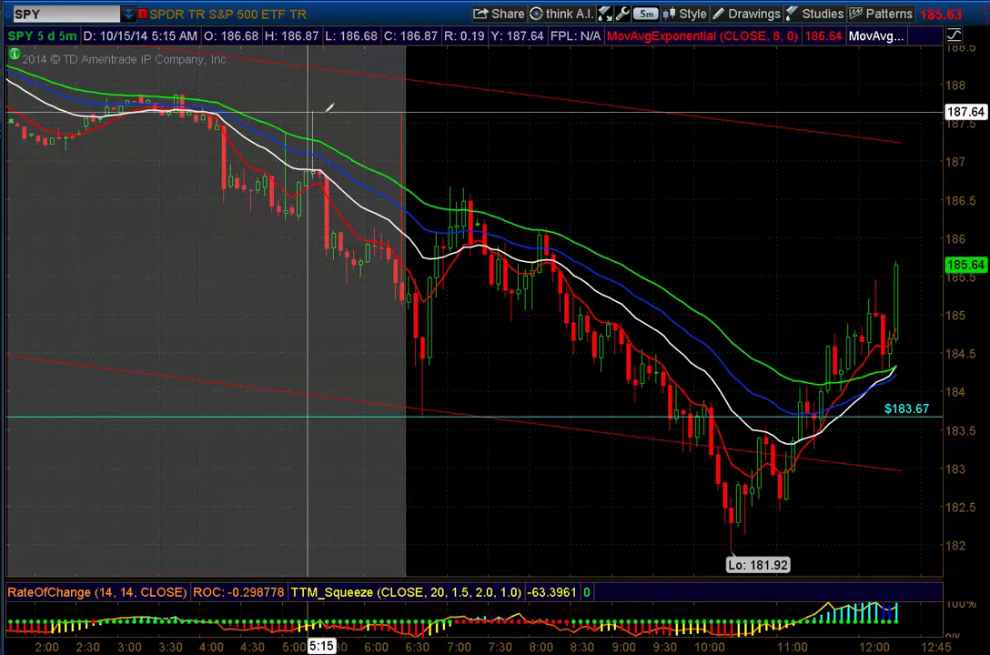
pyautogui.click(185, 91)
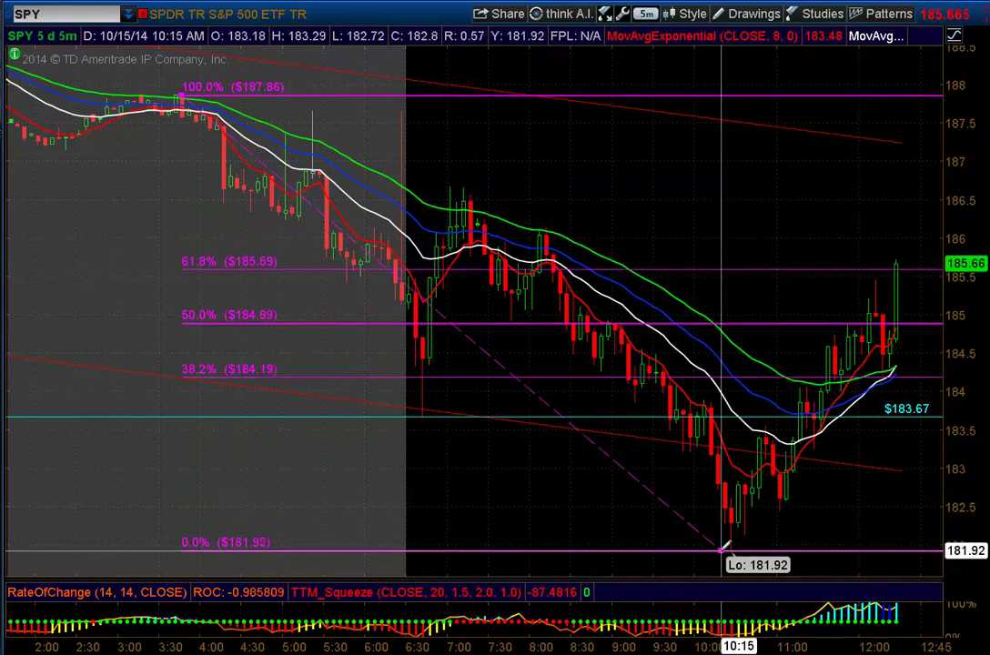
pyautogui.click(728, 549)
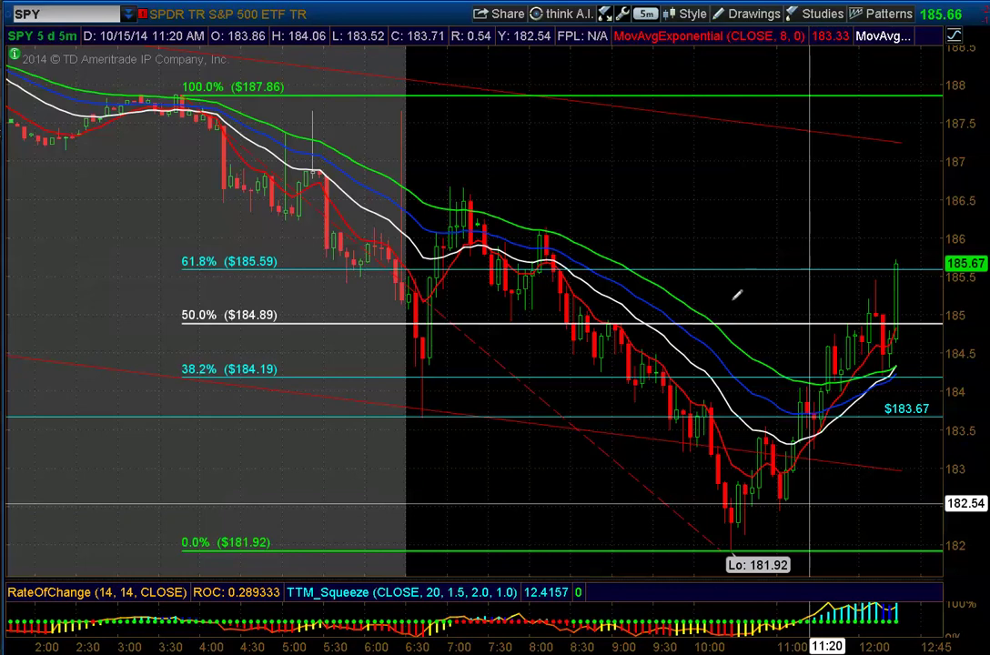